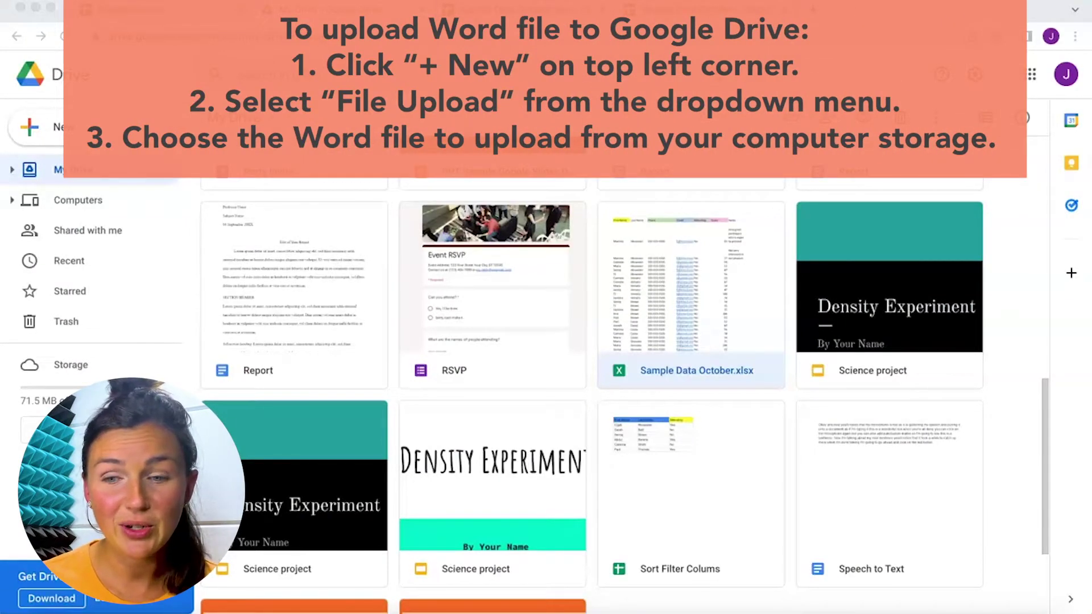
pyautogui.scroll(3, 457, 378)
pyautogui.scroll(3, 458, 378)
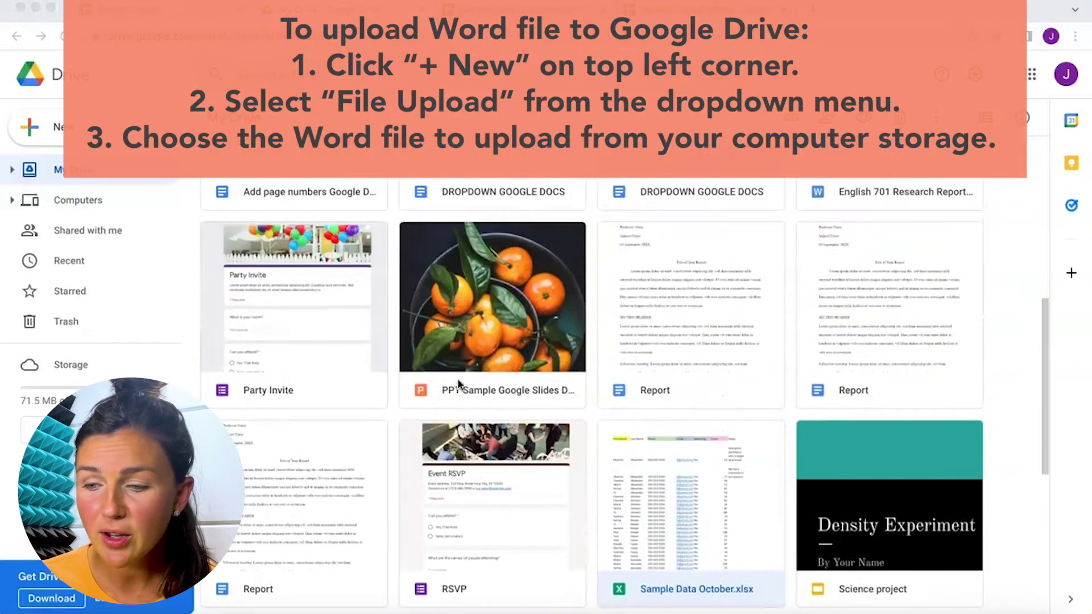
pyautogui.scroll(2, 457, 378)
pyautogui.scroll(2, 458, 384)
pyautogui.scroll(2, 457, 384)
pyautogui.scroll(3, 457, 383)
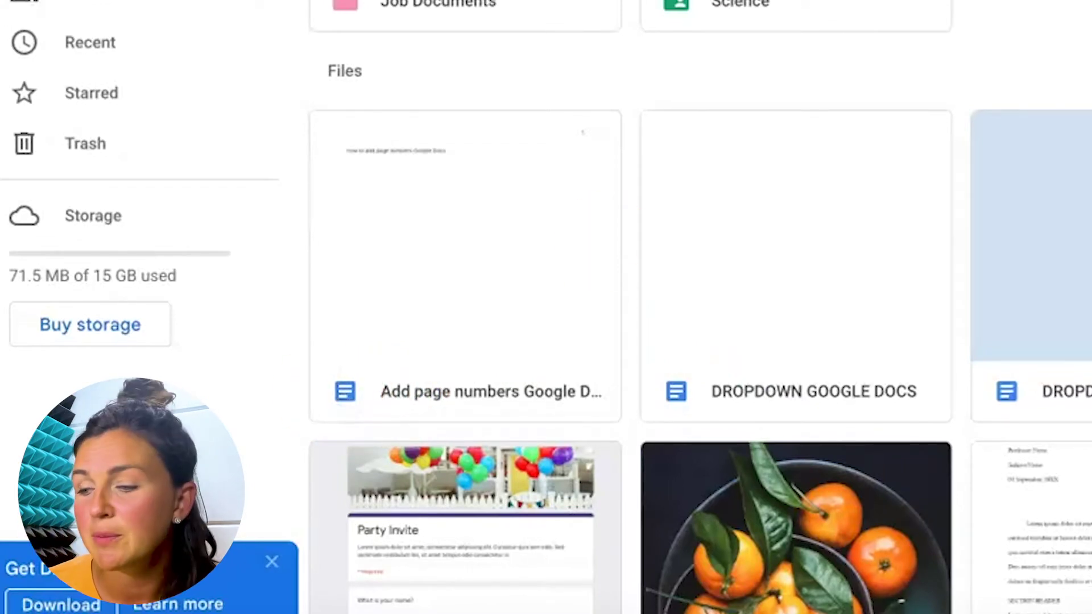
pyautogui.scroll(-2, 792, 493)
pyautogui.scroll(-2, 792, 491)
pyautogui.scroll(-2, 791, 492)
pyautogui.scroll(-1, 792, 492)
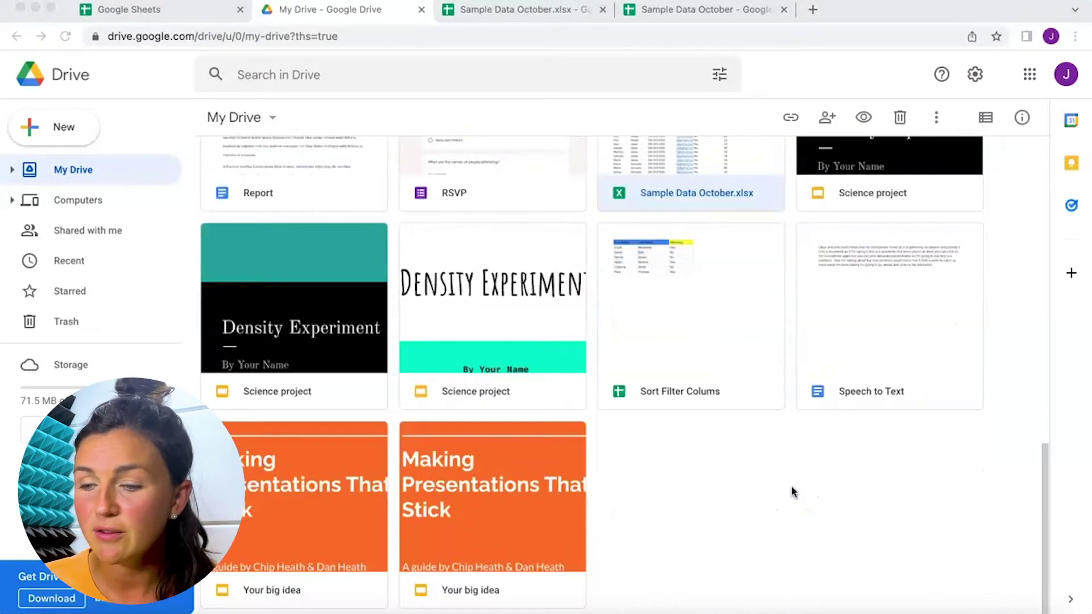
pyautogui.scroll(3, 792, 493)
pyautogui.scroll(3, 827, 435)
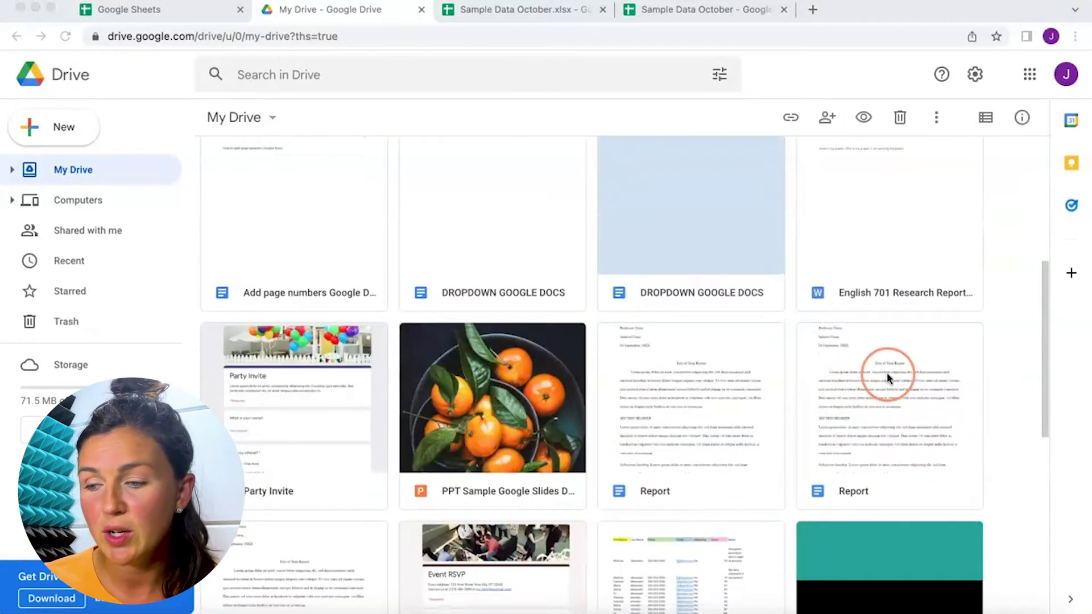
# Open the 'English 701 Research Report Turtles' DOCX file in Google Docs' Office editing view.
pyautogui.doubleClick(858, 252)
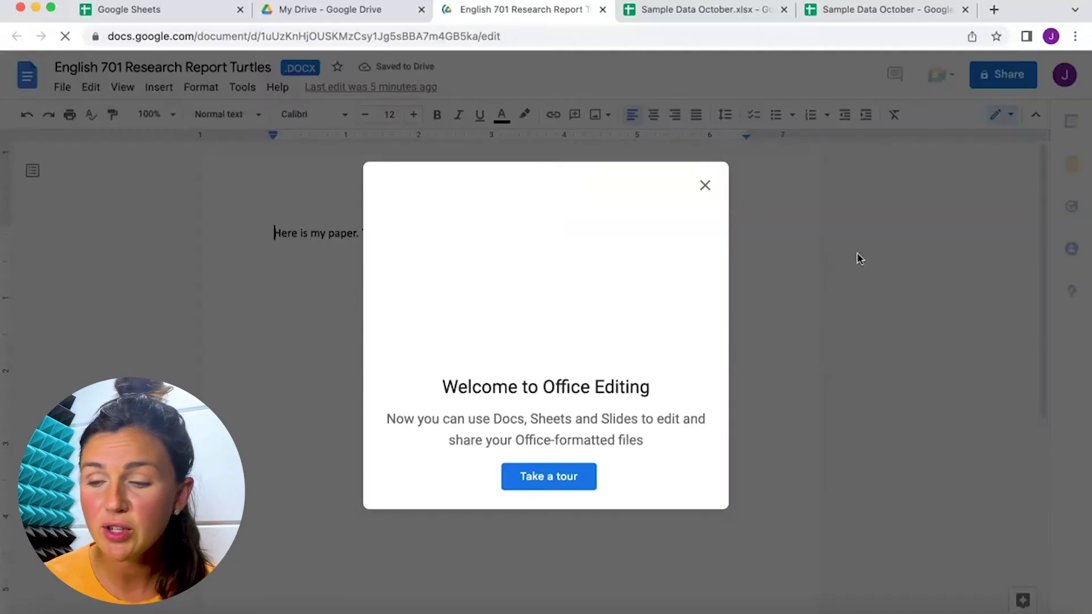
# Dismiss the Office Editing and file-extension tips, then save the report as a Google Docs copy.
pyautogui.click(740, 310)
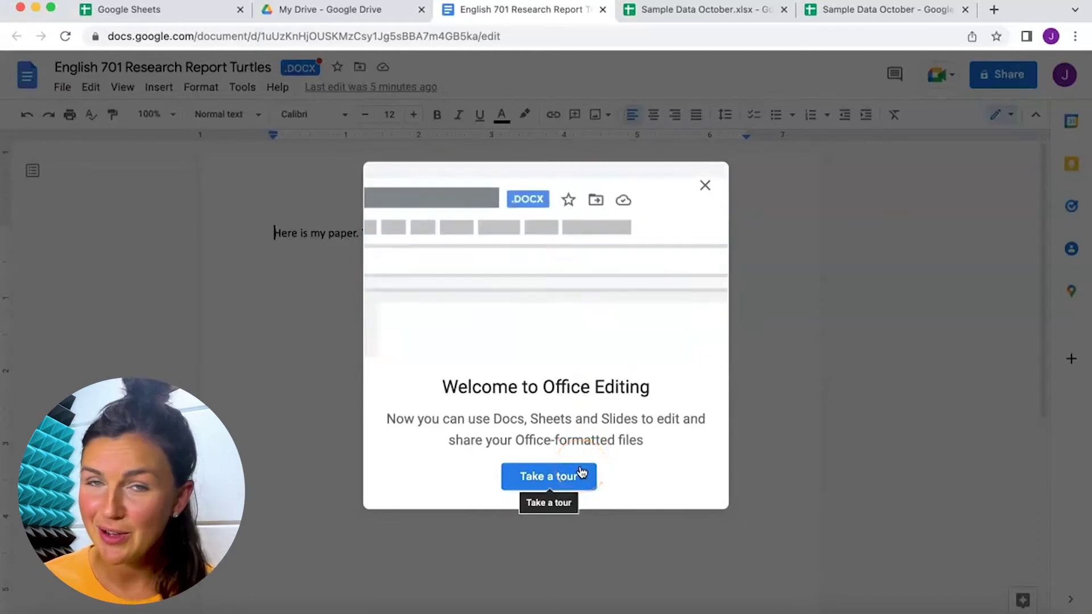
pyautogui.click(580, 474)
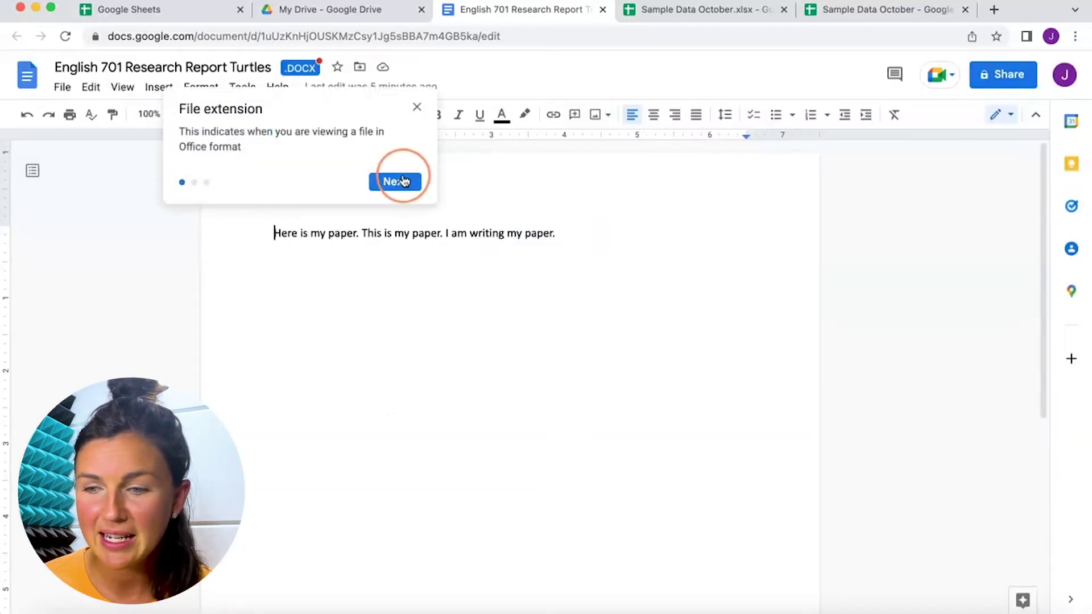
pyautogui.click(404, 180)
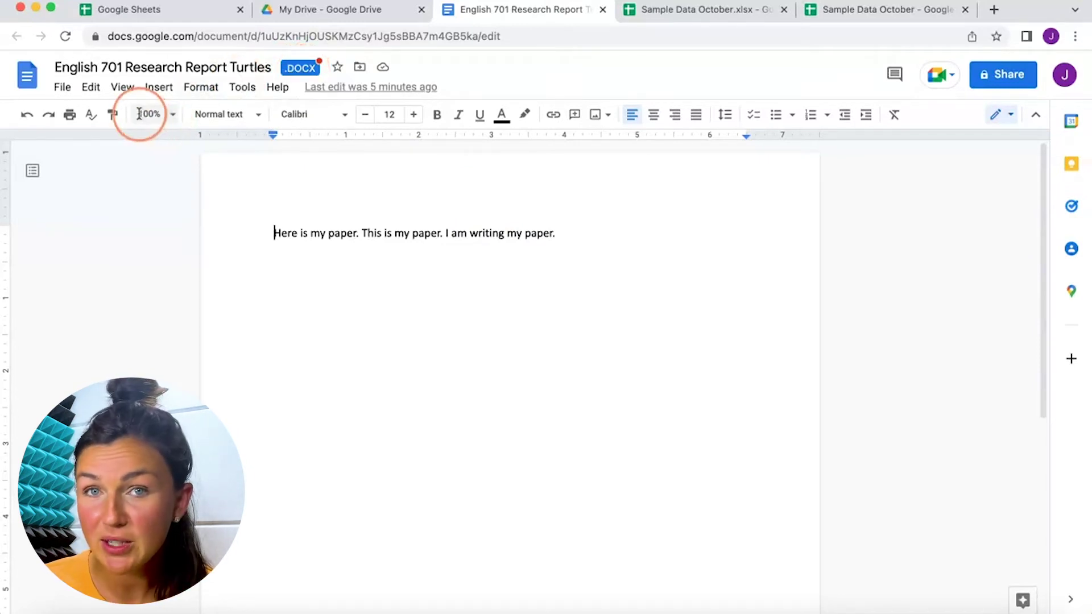
pyautogui.click(63, 87)
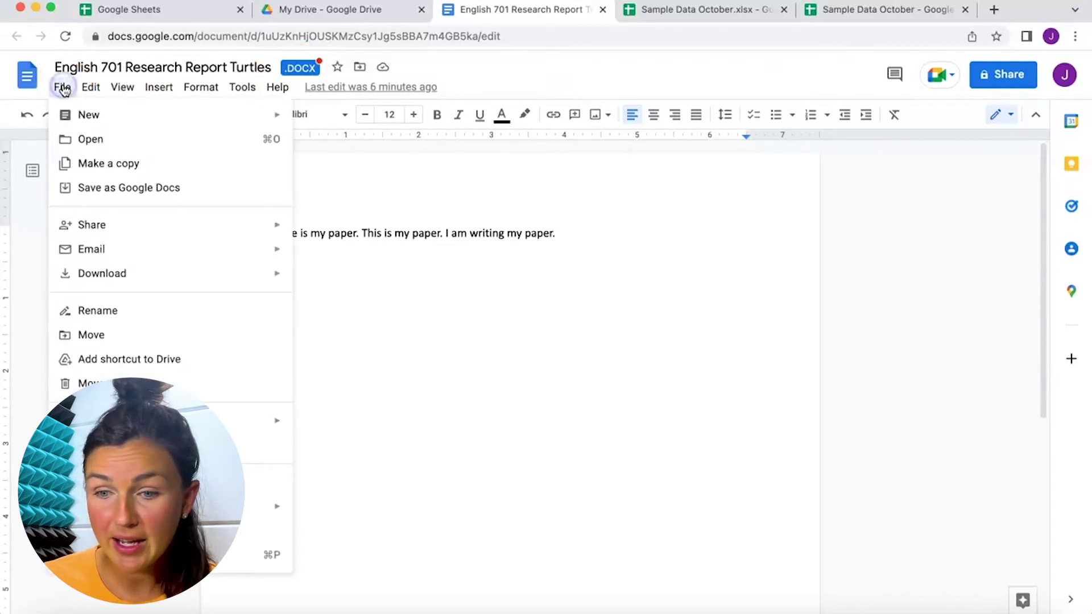
pyautogui.click(111, 196)
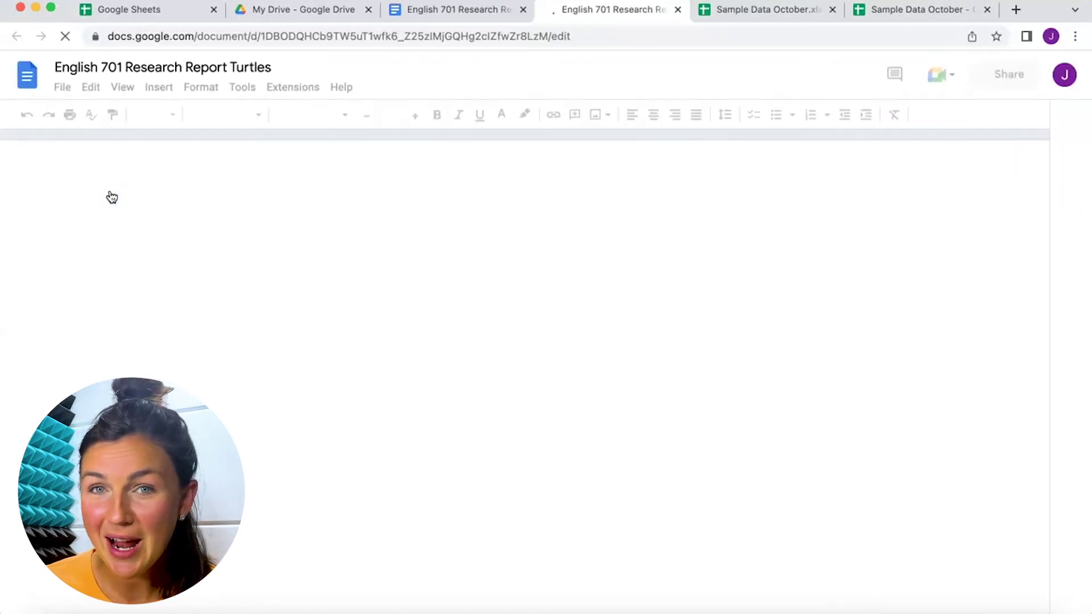
pyautogui.click(295, 278)
pyautogui.click(424, 191)
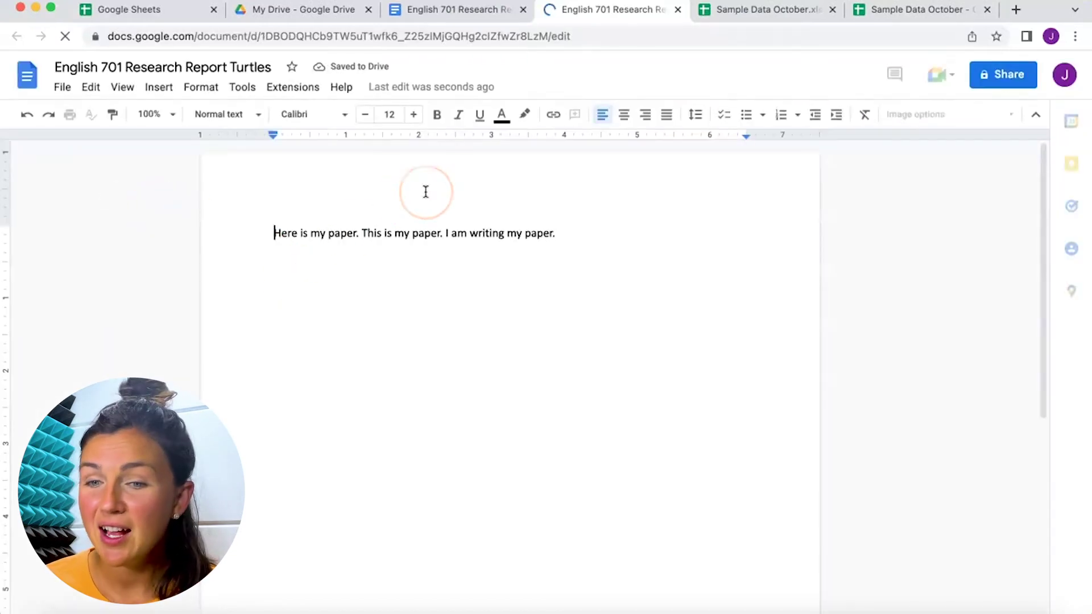